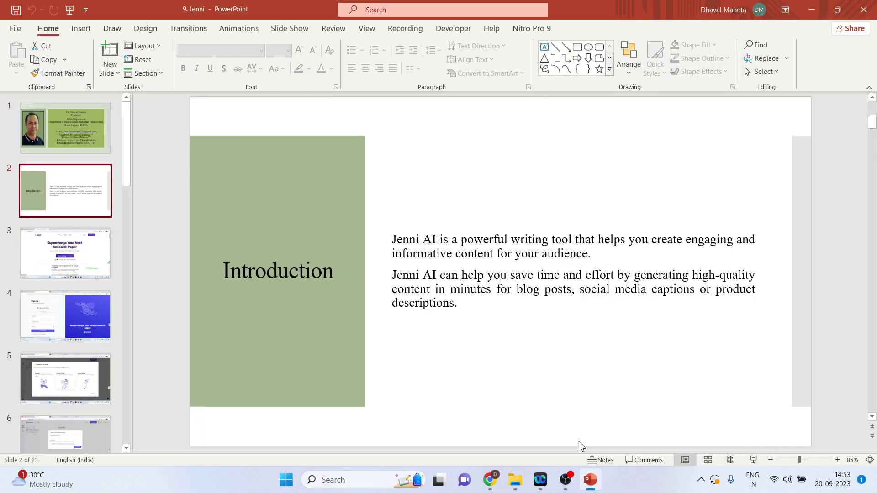
- Open the Jenni AI website from the Google results for 'jenni' in Chrome
click(490, 480)
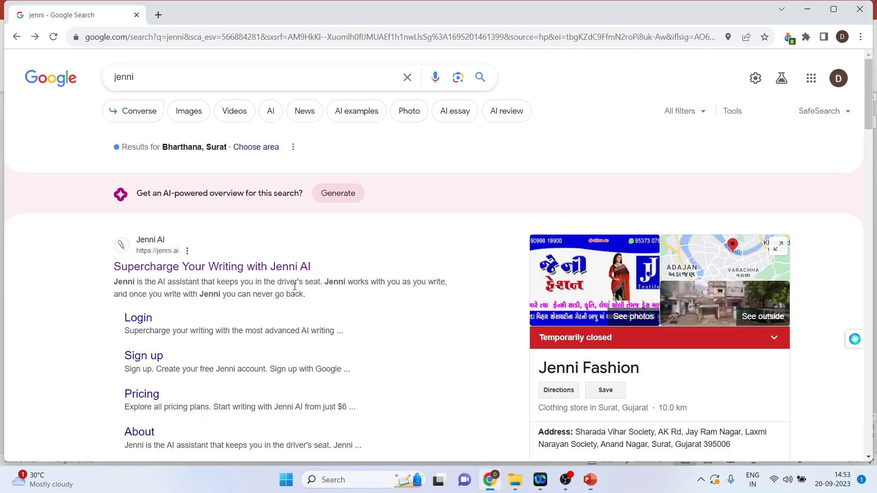
click(192, 270)
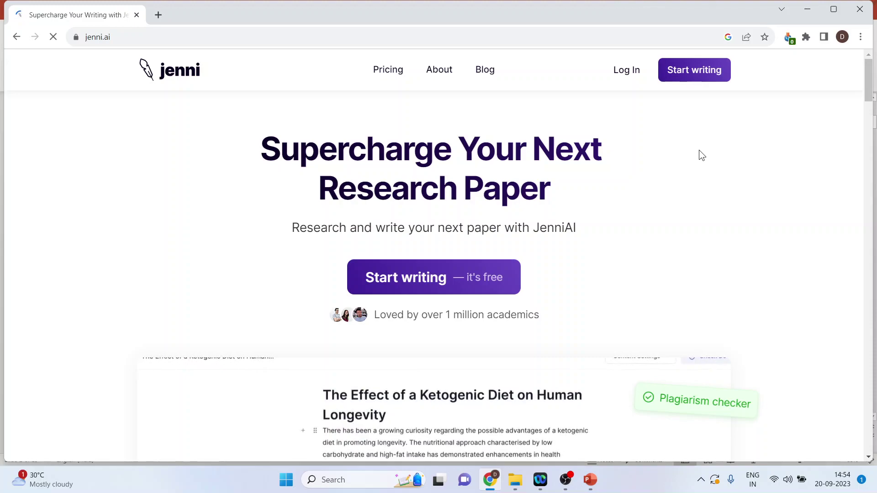
- Sign up for Jenni AI free with the first Google account and choose Student
click(428, 283)
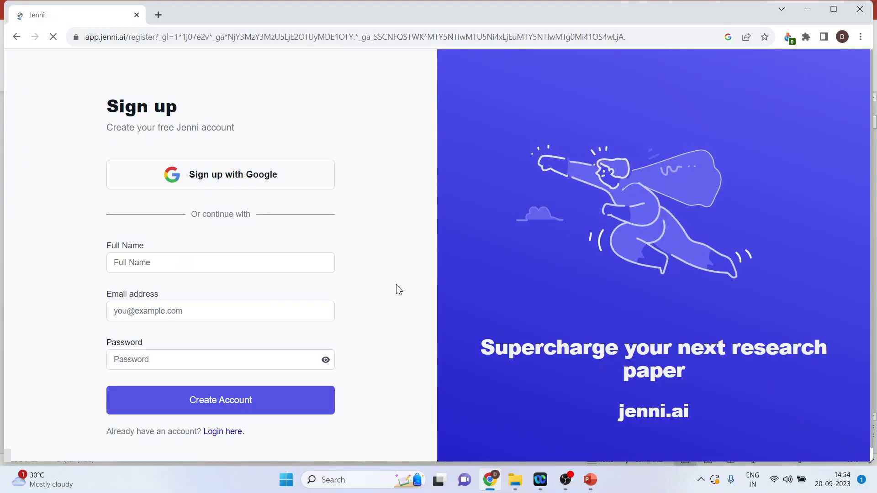
click(219, 180)
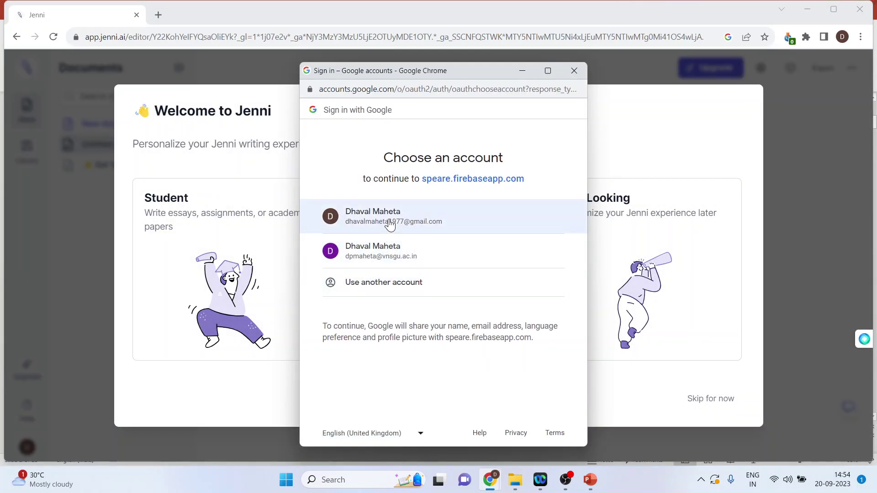
click(388, 218)
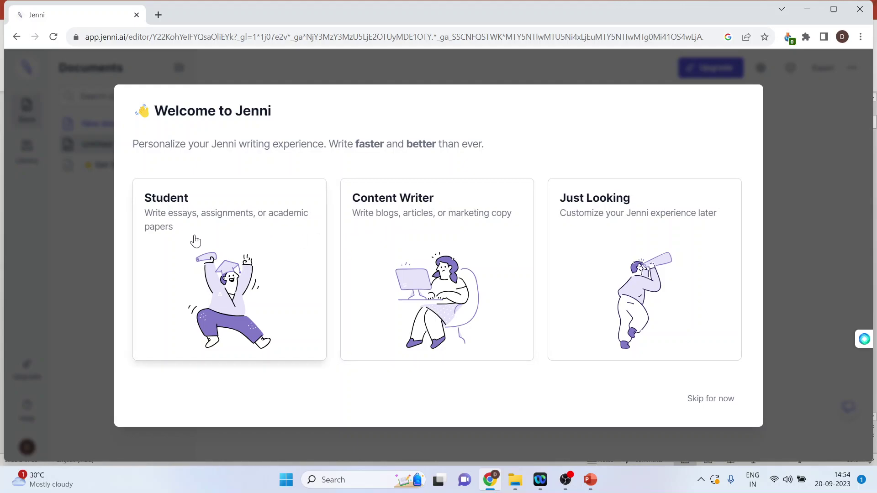
click(181, 237)
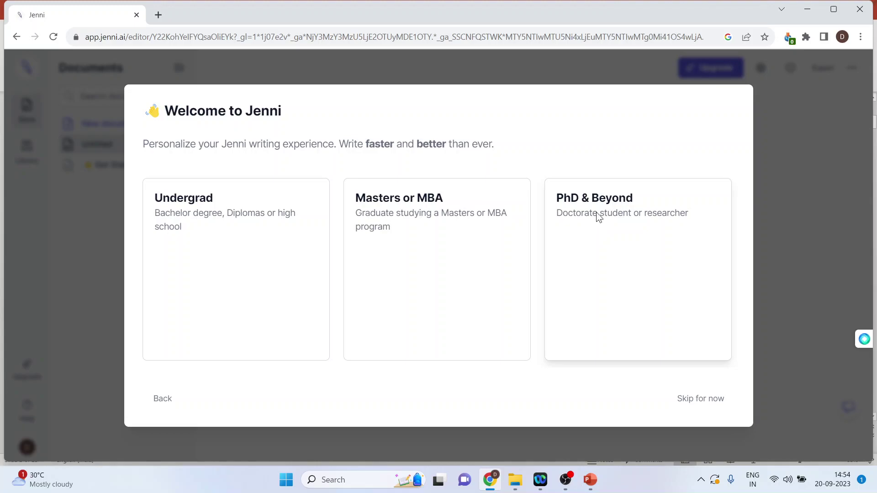
- Pick PhD & Beyond and start writing a document on 'sustainable development'
click(596, 219)
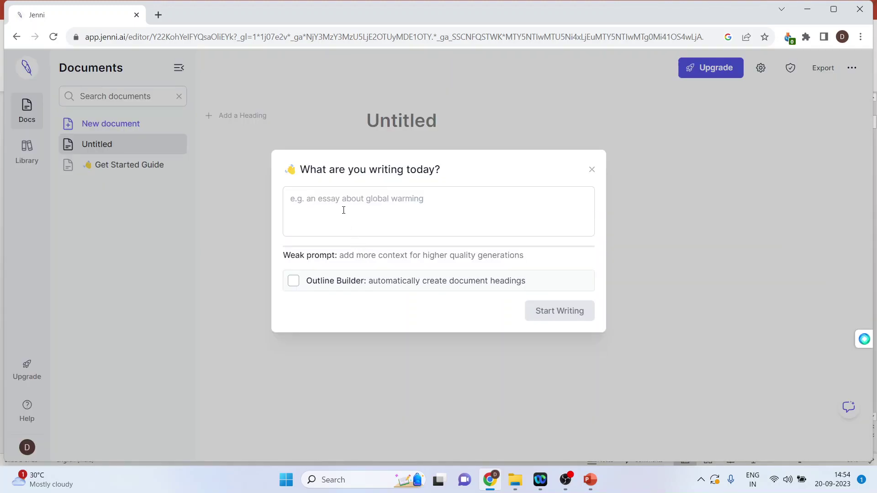
key(ctrl+0)
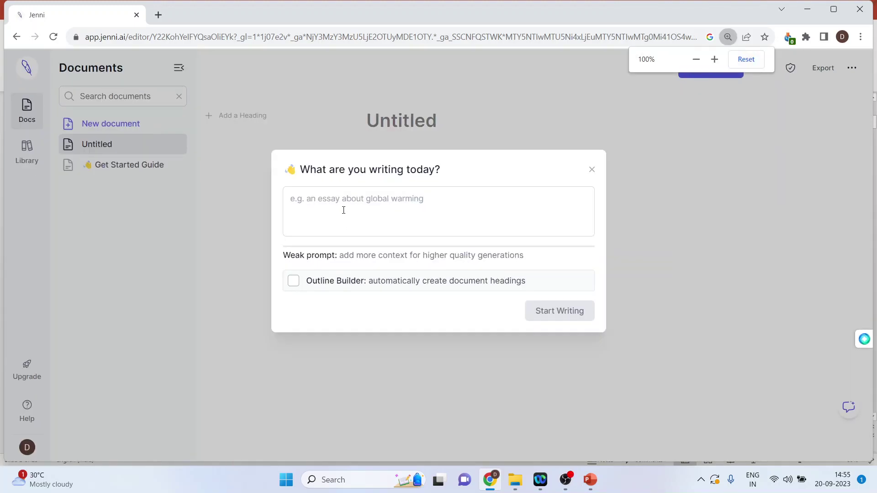
text(sus)
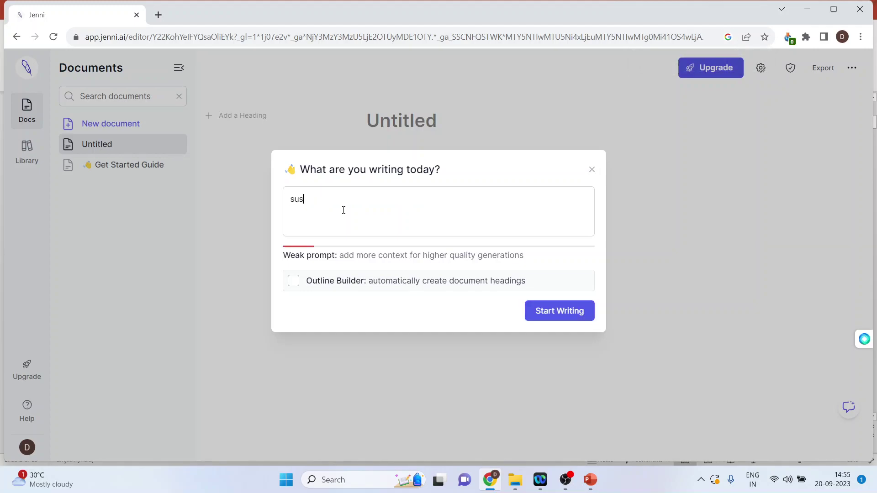
text(tainable development)
click(553, 314)
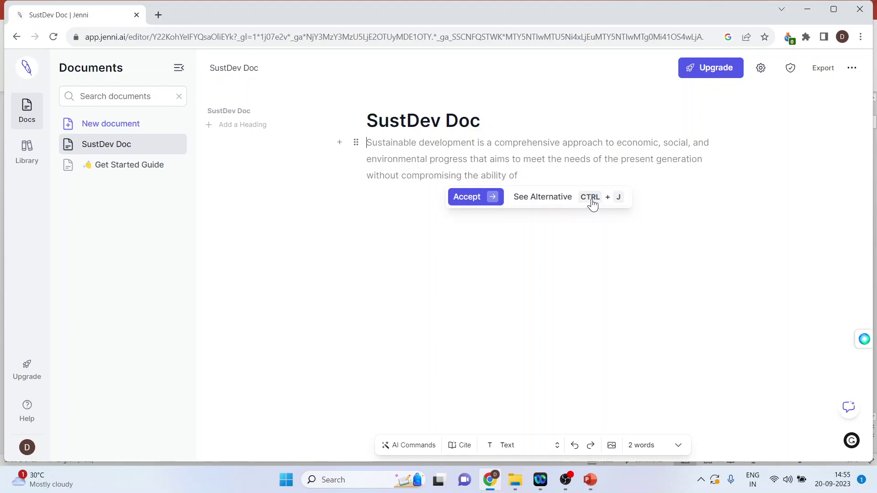
- Accept the opening sentence, then cycle alternatives and accept the continuation citing a 2018 source
click(468, 202)
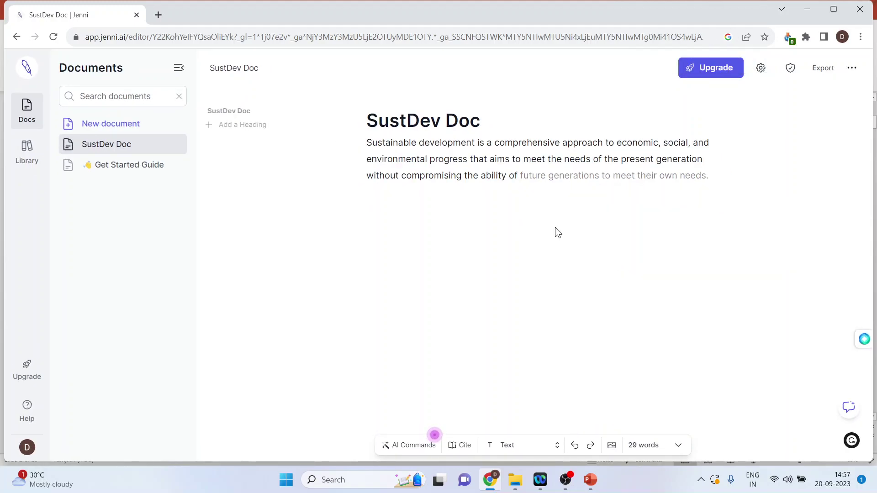
click(713, 176)
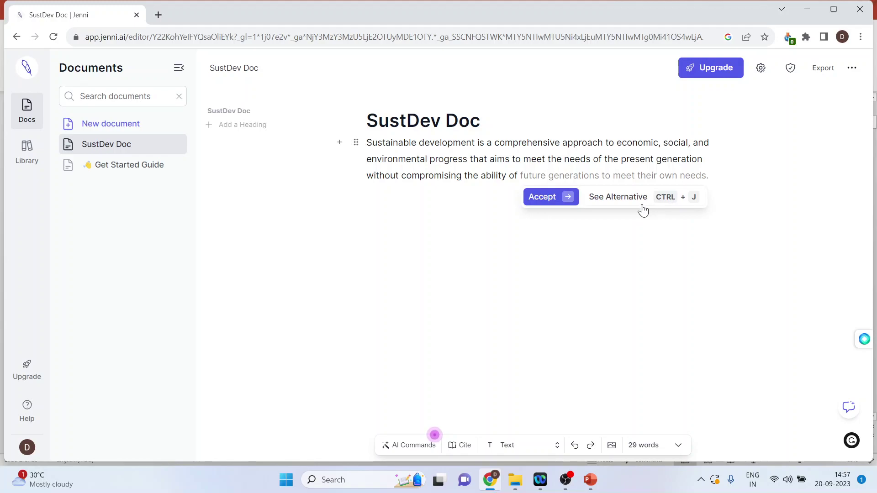
click(622, 197)
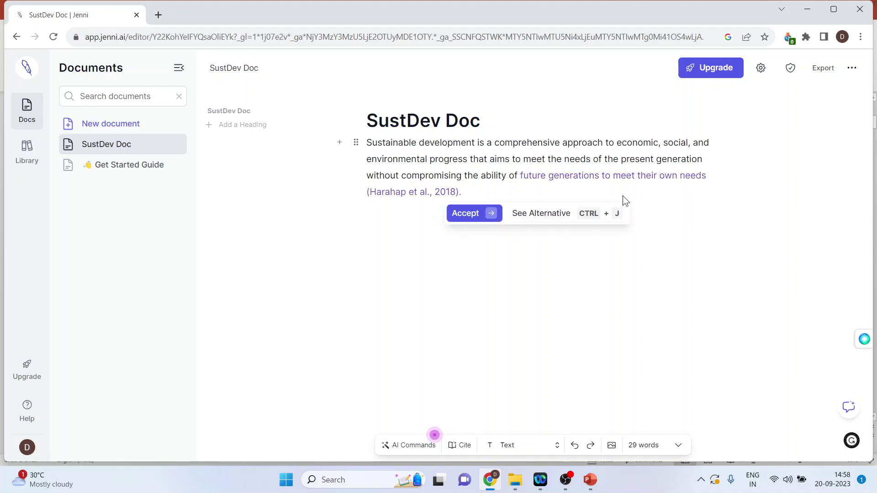
click(540, 217)
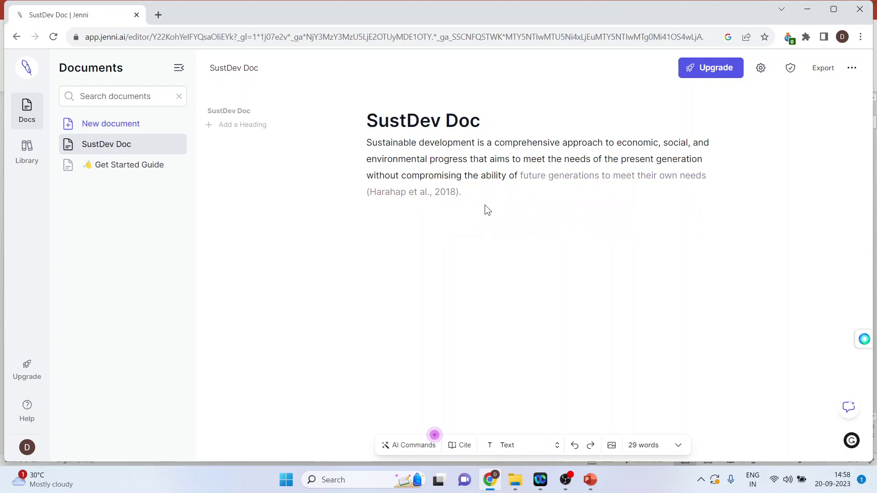
mouse_move(457, 195)
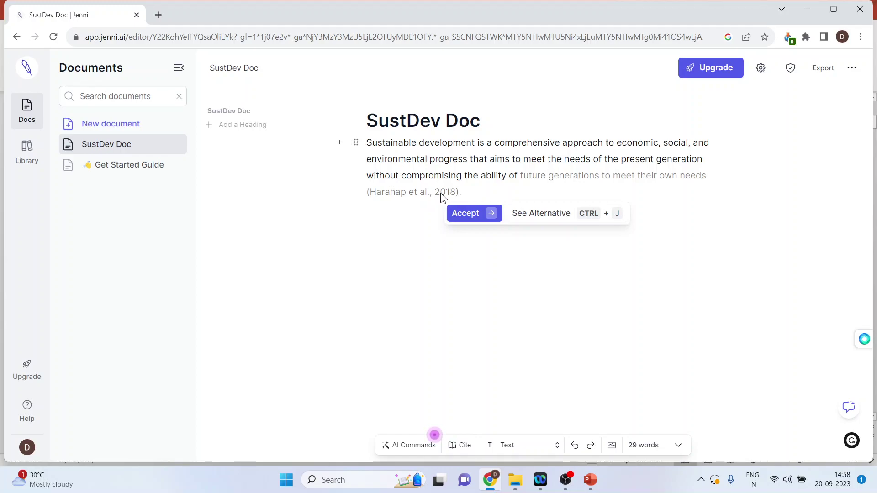
click(470, 218)
key(ctrl+0)
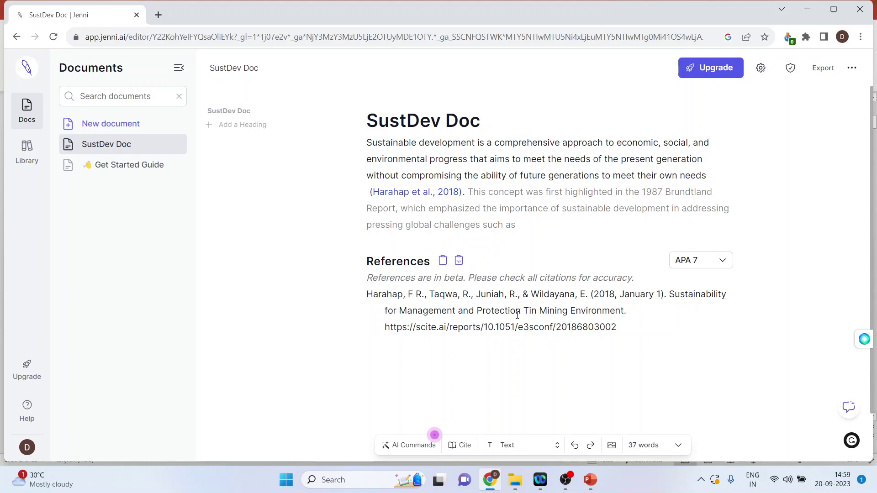
- Keep APA 7 as the citation style for the References list
click(724, 262)
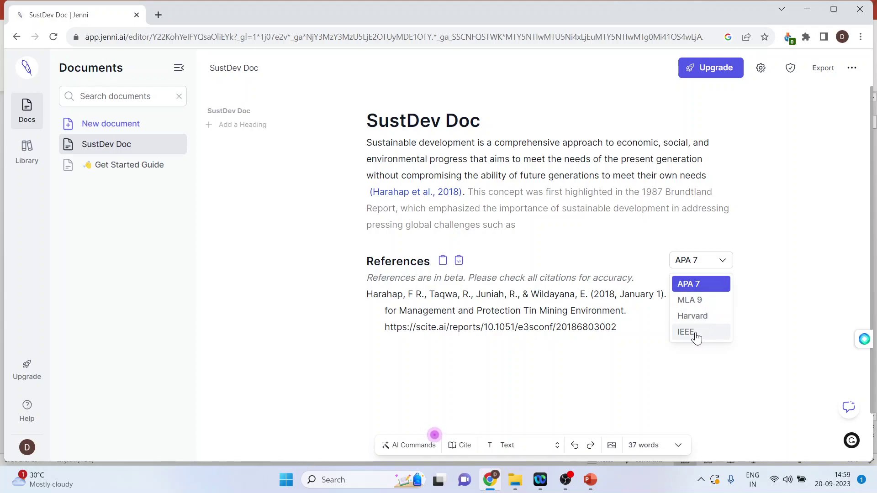
click(695, 285)
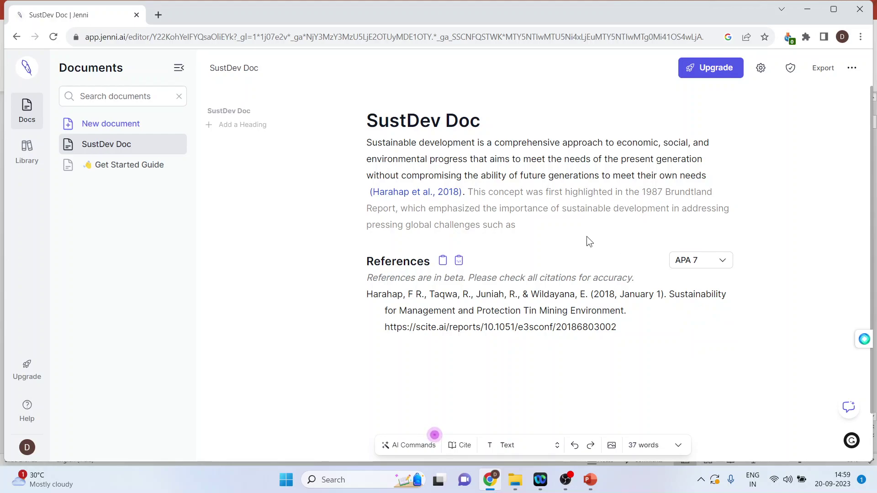
key(ctrl+0)
- Run 'Write with more depth' on the opening paragraph and insert the result below it
drag(367, 143, 707, 177)
right_click(633, 164)
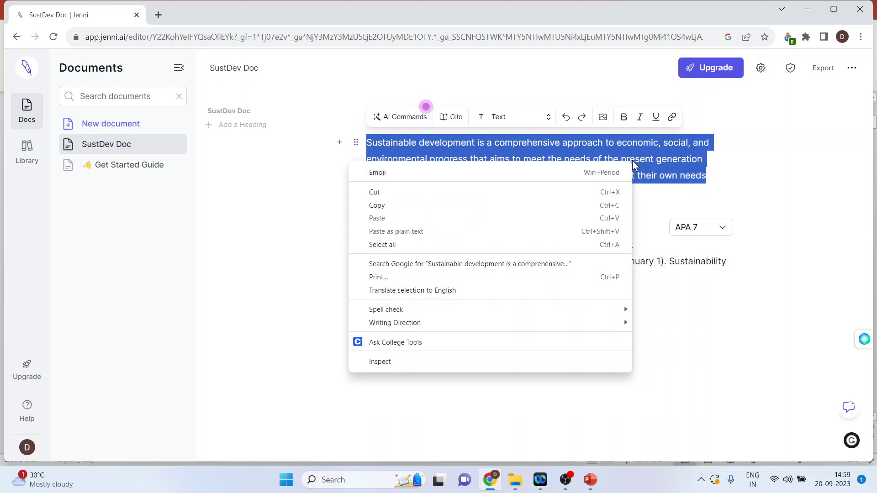
click(658, 155)
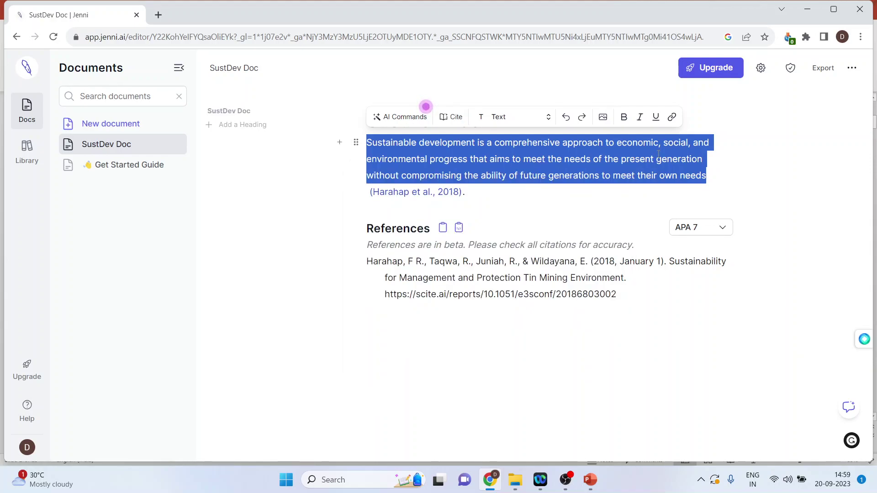
click(420, 118)
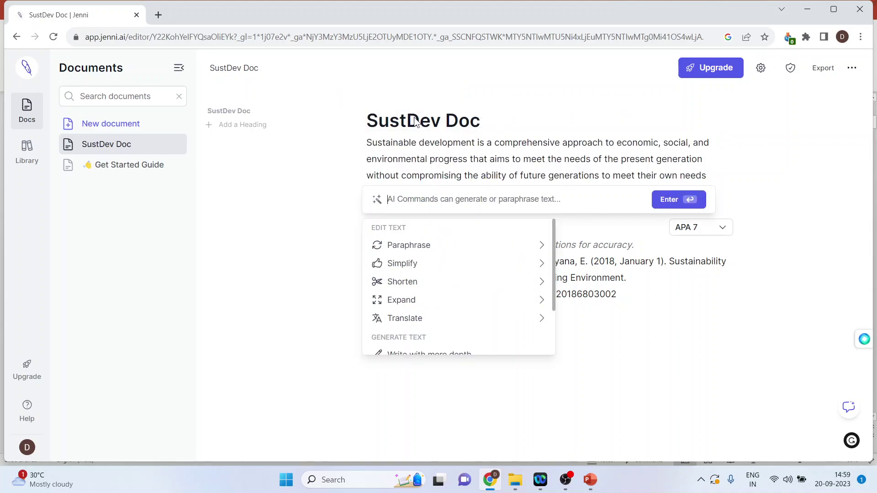
mouse_move(419, 253)
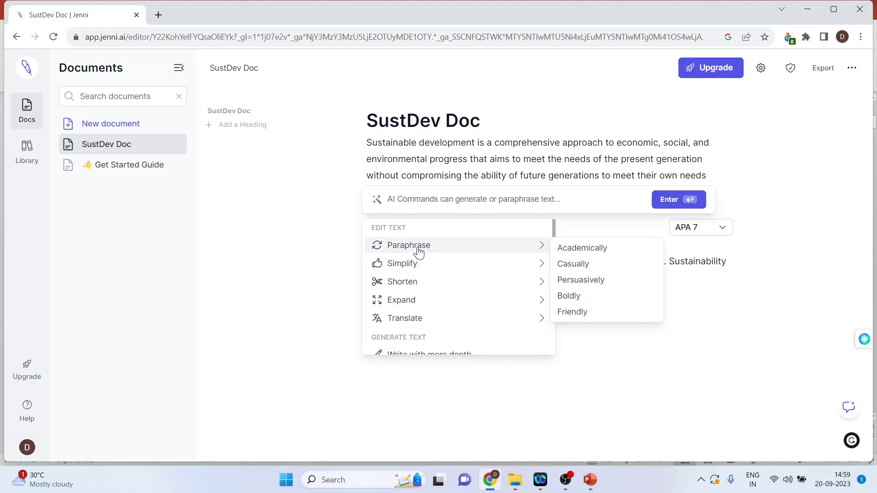
mouse_move(419, 276)
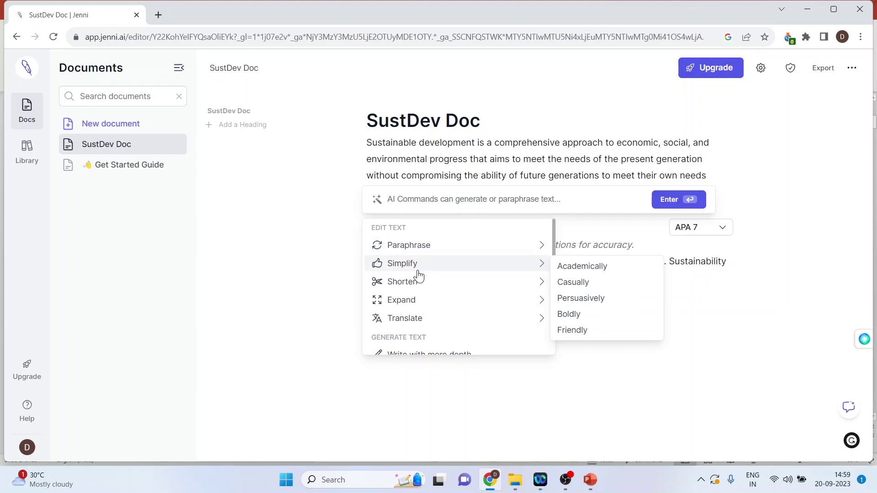
mouse_move(420, 306)
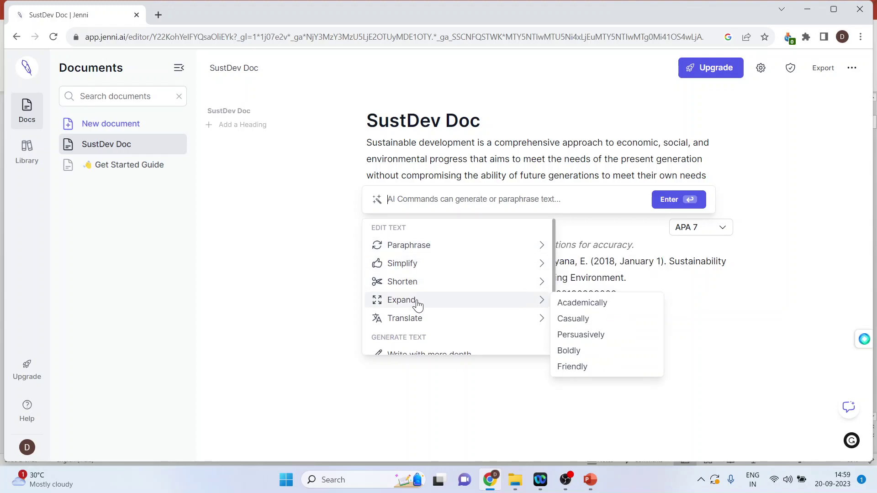
mouse_move(421, 324)
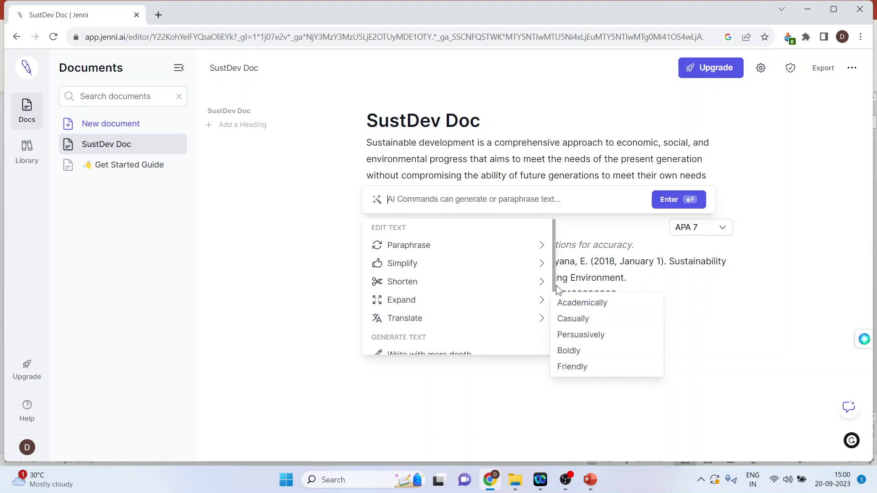
scroll(556, 309, down, 1)
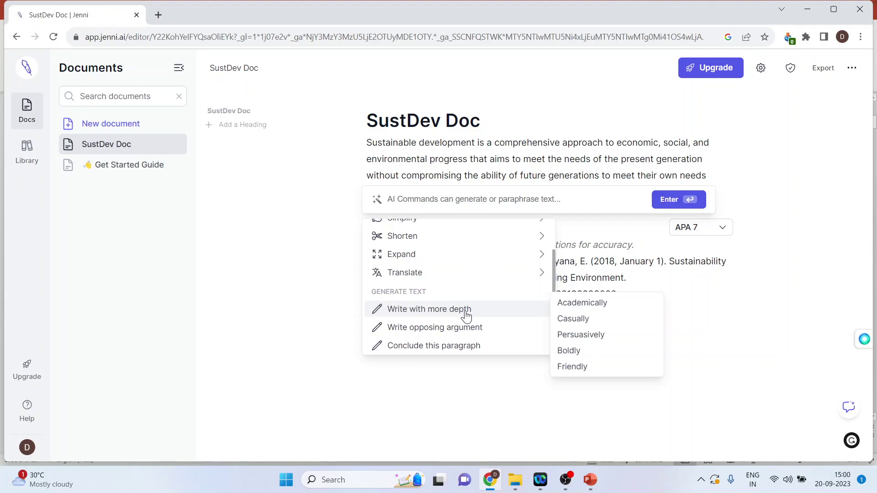
click(465, 315)
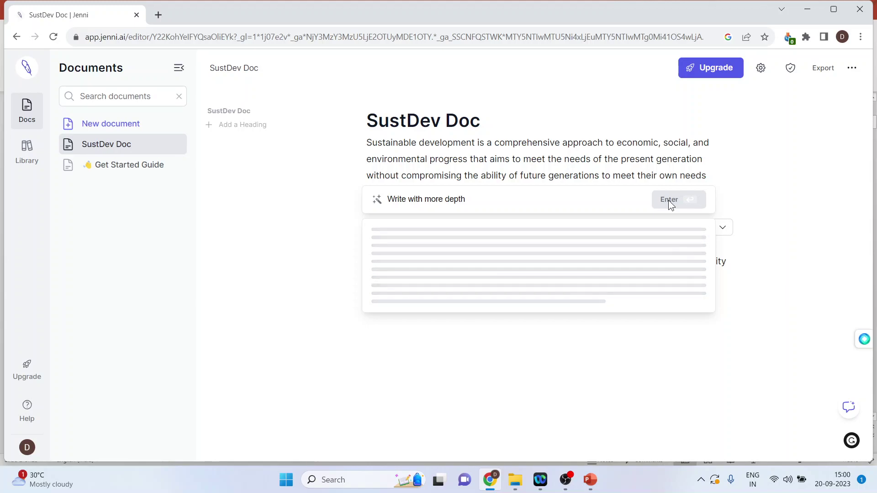
key(ctrl+0)
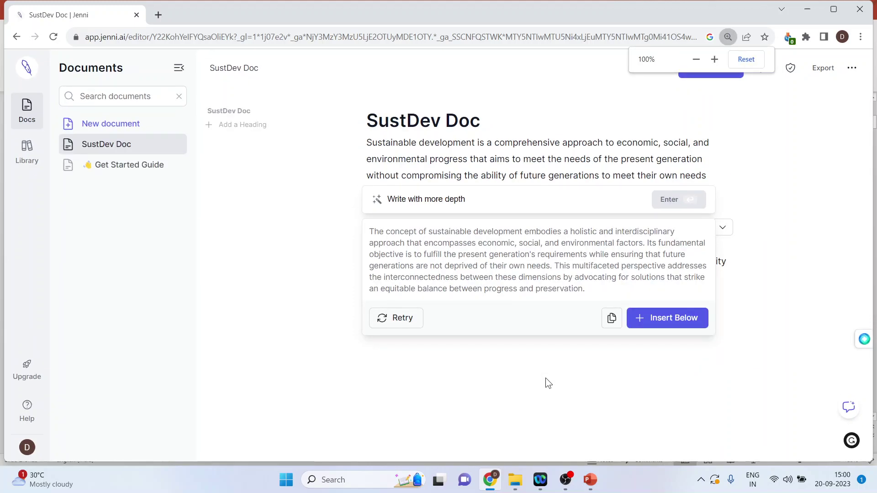
click(657, 319)
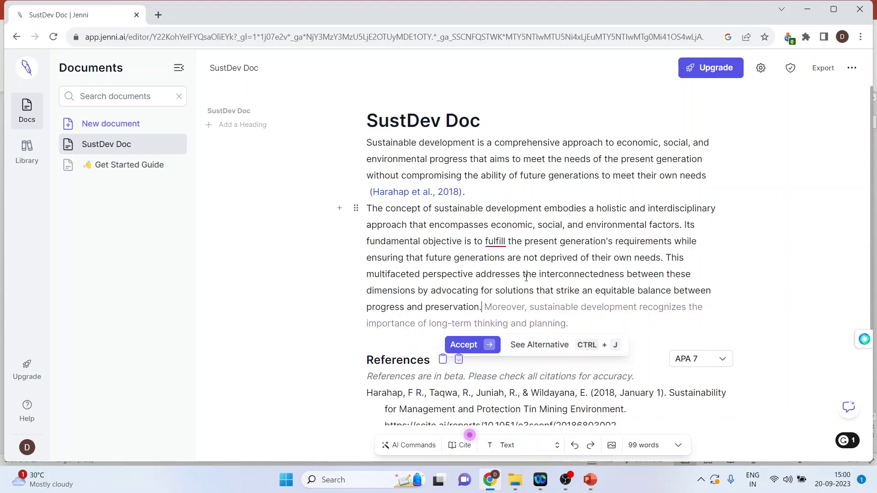
- Select the second paragraph and generate an opposing argument with AI Commands
key(Escape)
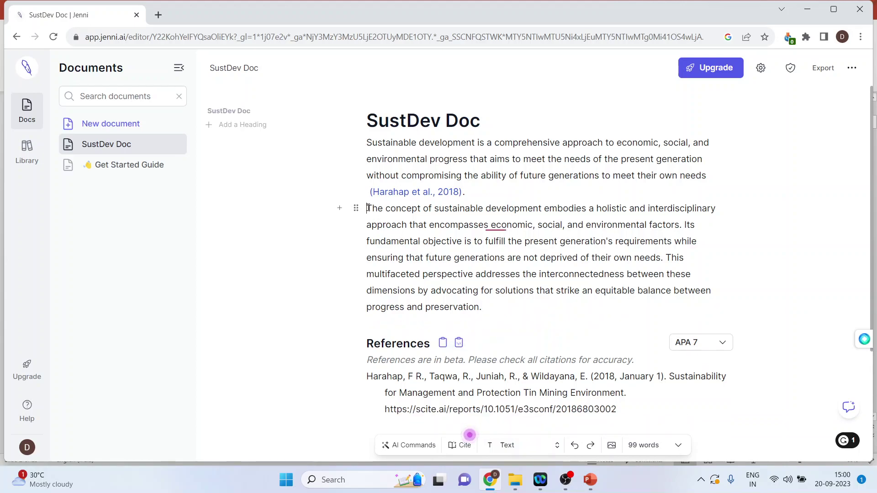
drag(368, 208, 493, 311)
right_click(457, 257)
key(Escape)
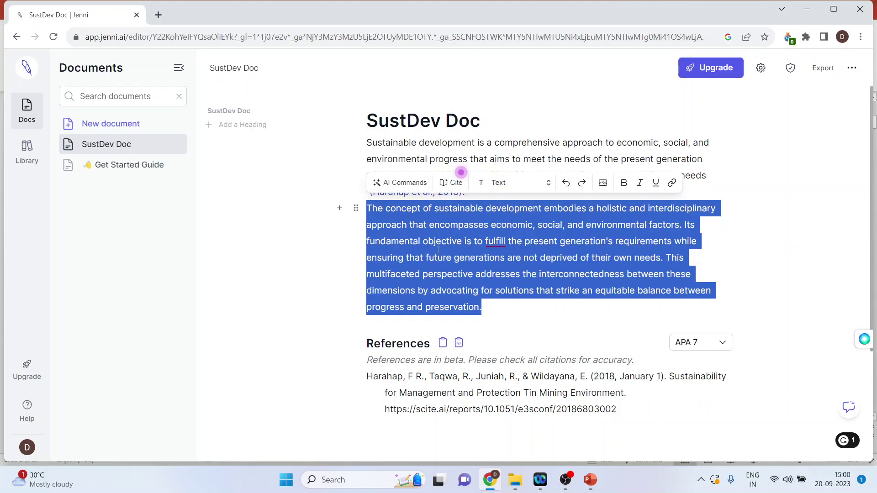
click(402, 184)
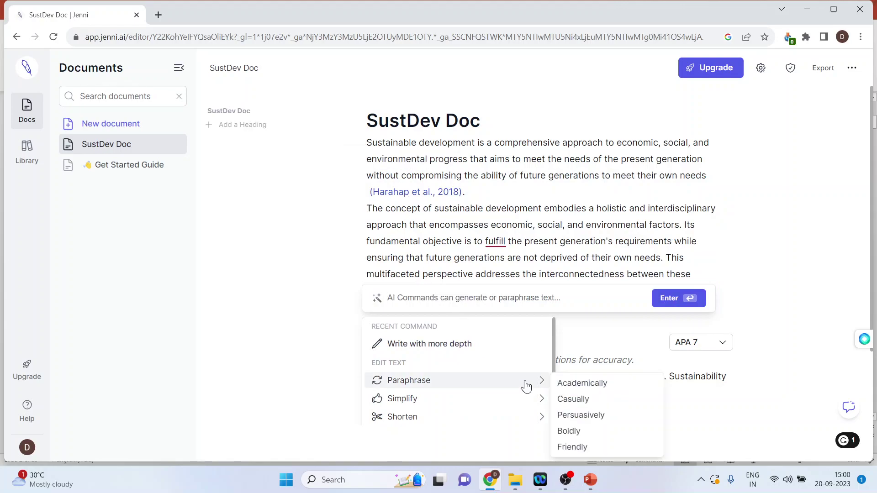
drag(554, 354, 554, 409)
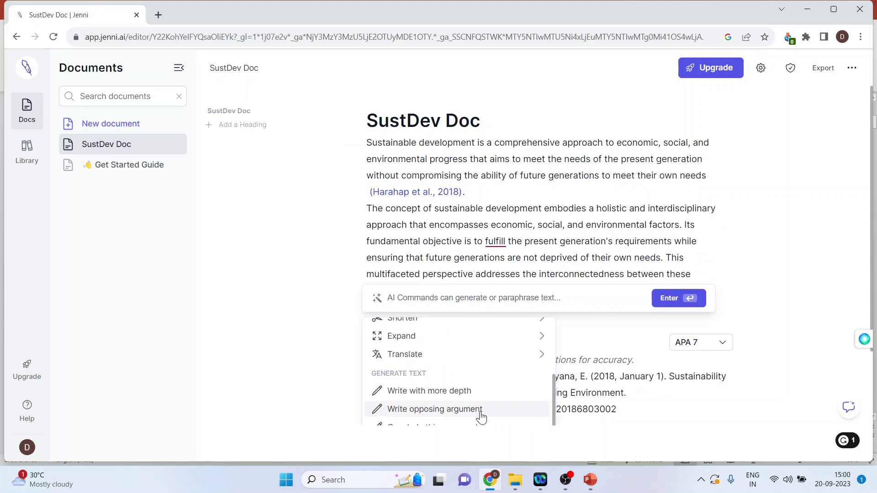
click(463, 413)
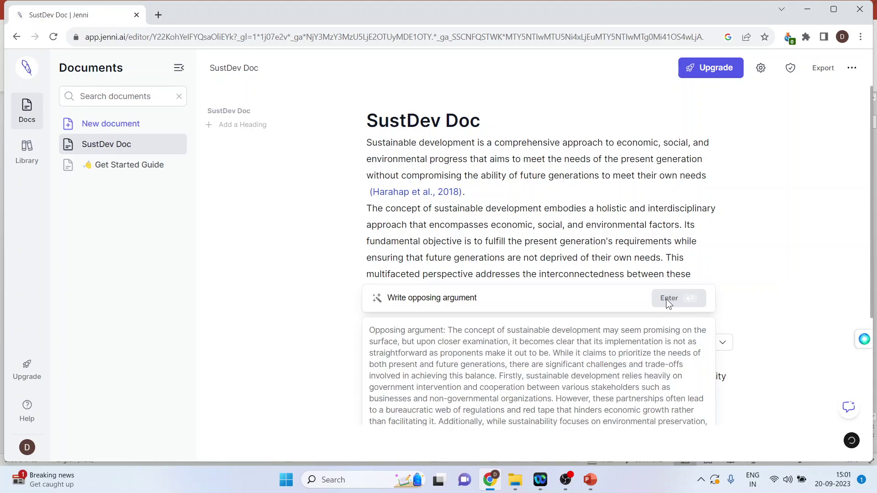
- Insert the opposing argument below at 90% zoom and review the 313-word document
key(ctrl+minus)
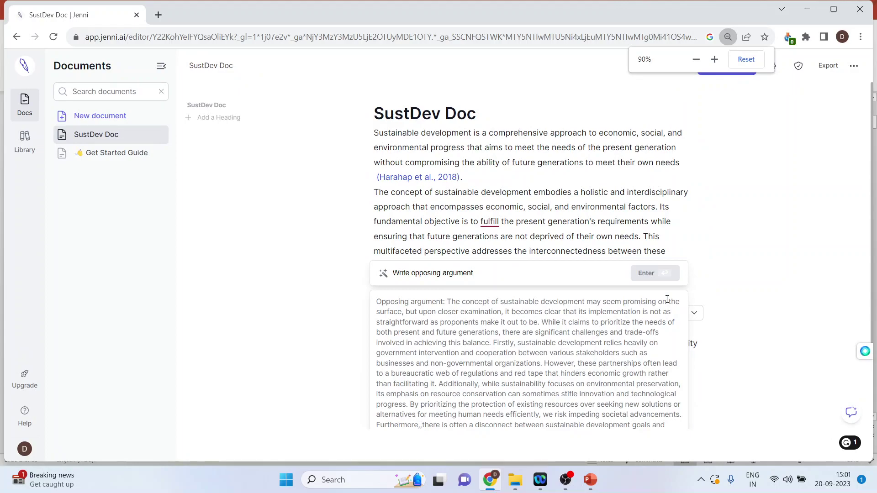
scroll(685, 347, down, 2)
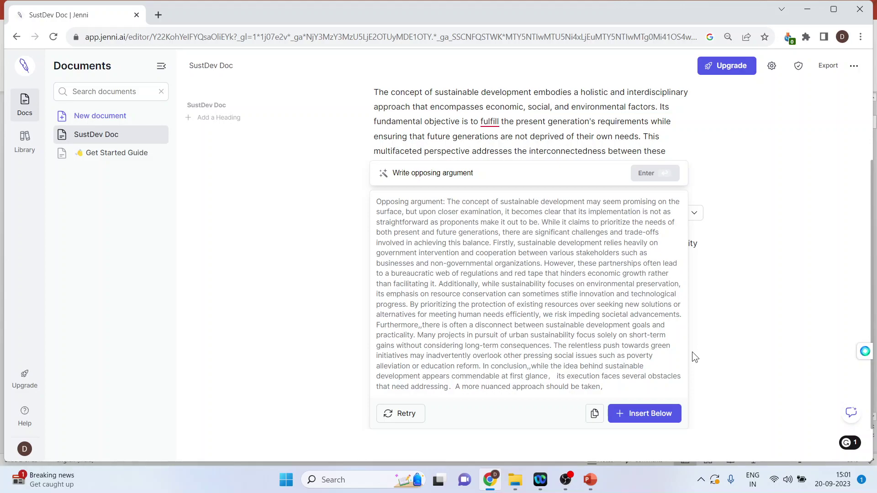
click(641, 415)
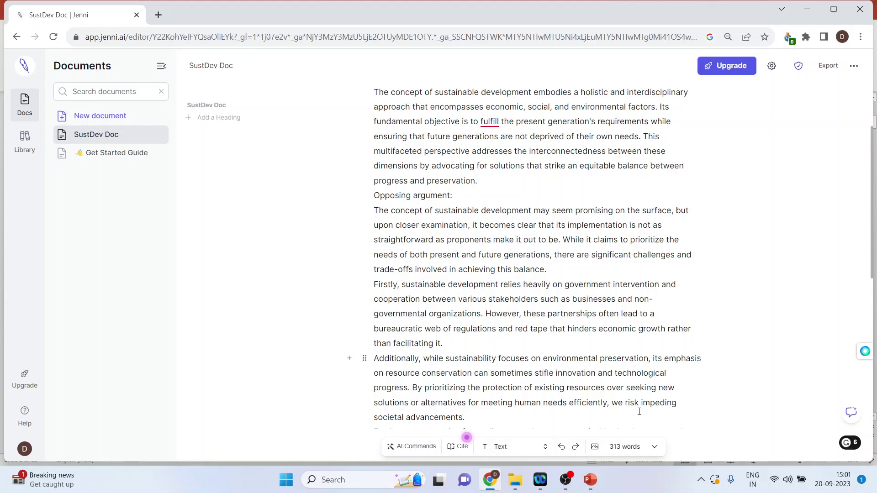
scroll(639, 411, down, 4)
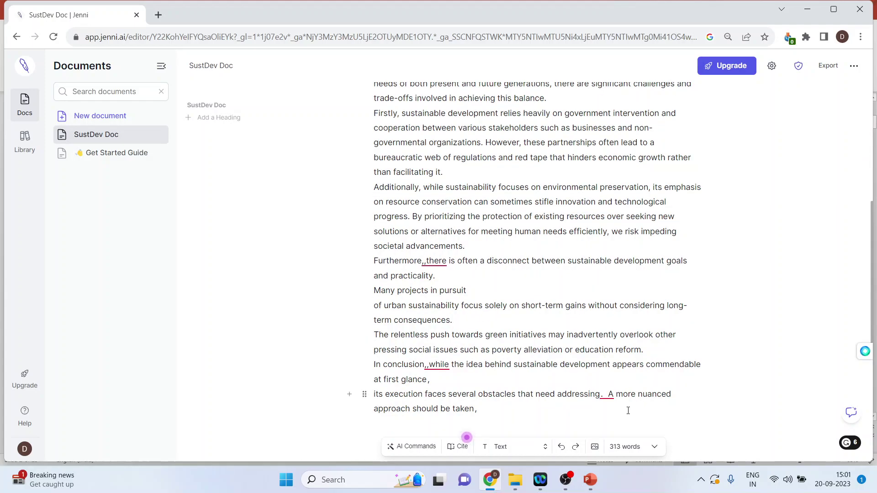
scroll(628, 411, down, 3)
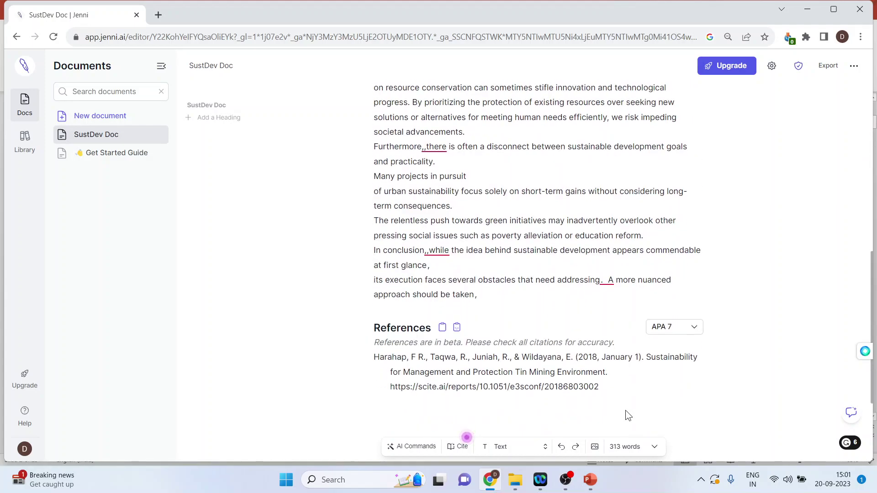
scroll(626, 410, up, 7)
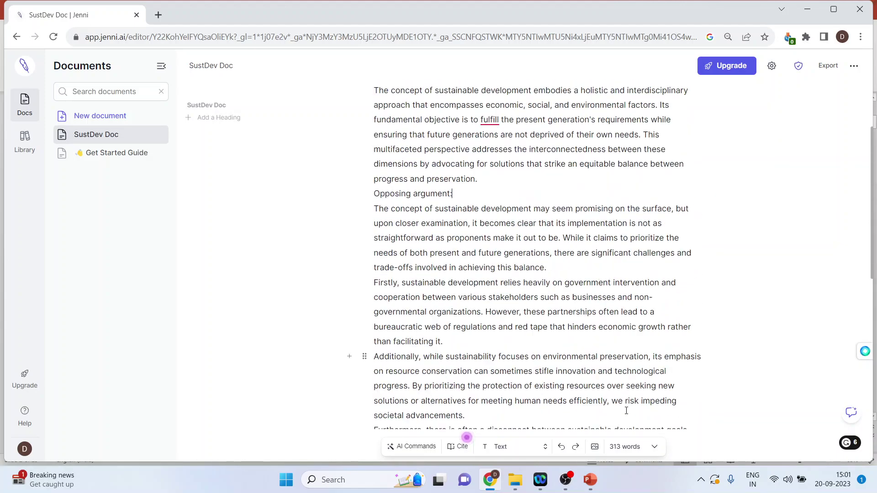
scroll(625, 410, down, 7)
scroll(625, 414, down, 1)
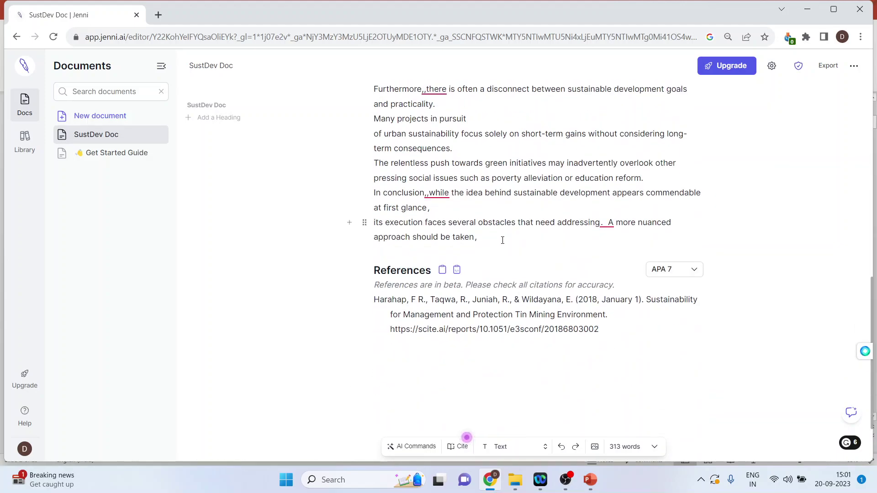
scroll(501, 240, up, 6)
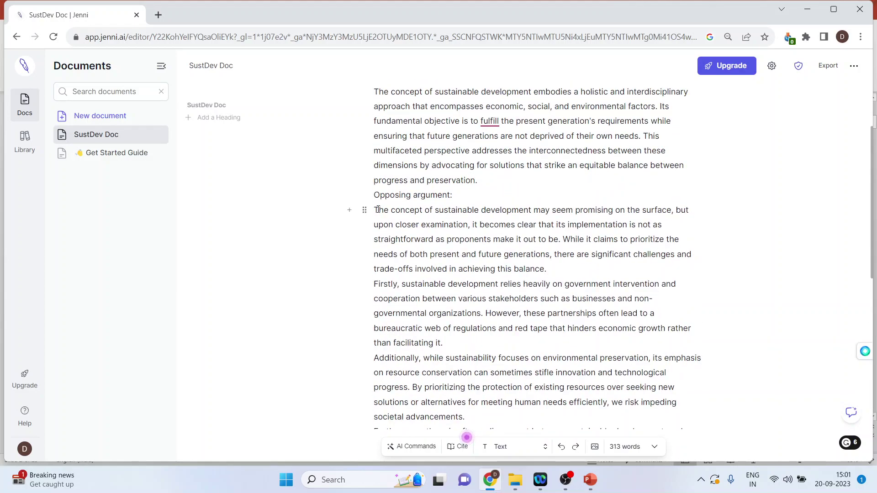
- Cite the 2020 solar-panel buyers' attitudes study after the opposing argument's first paragraph
drag(374, 210, 554, 268)
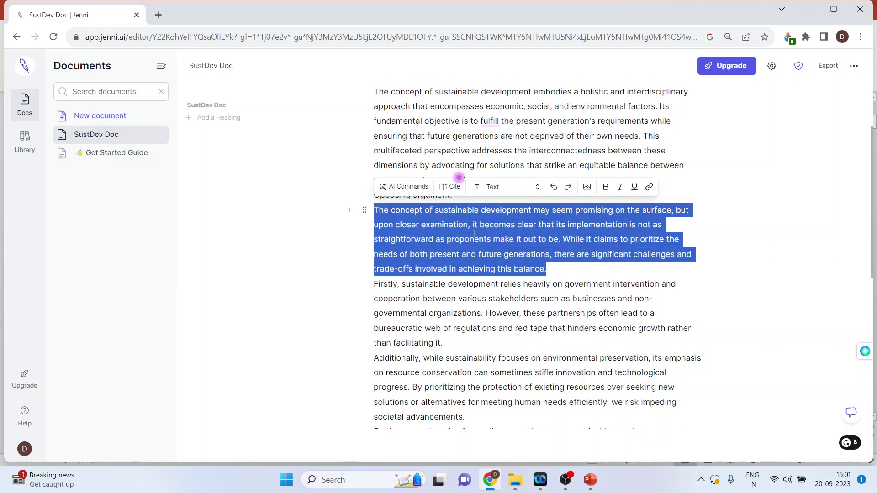
click(455, 187)
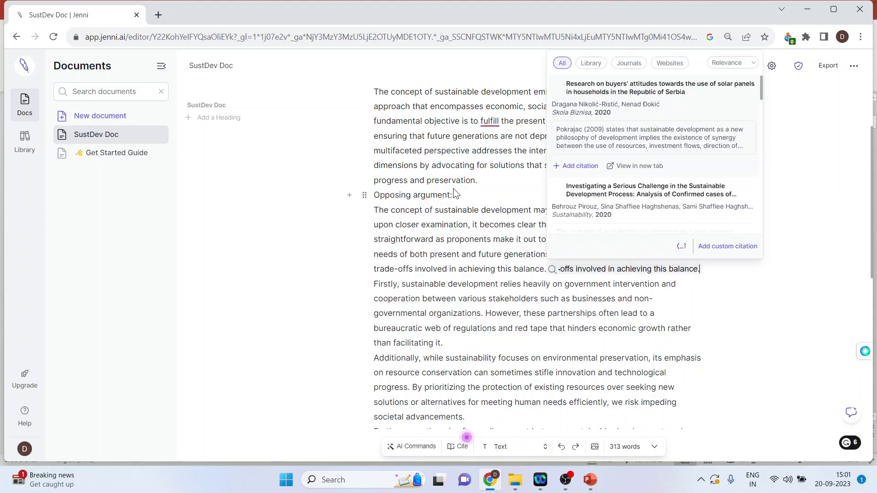
click(595, 93)
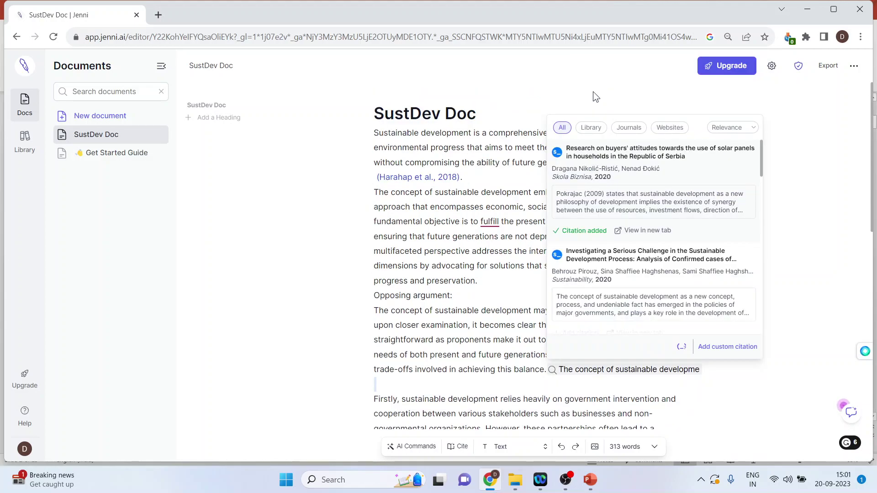
click(792, 214)
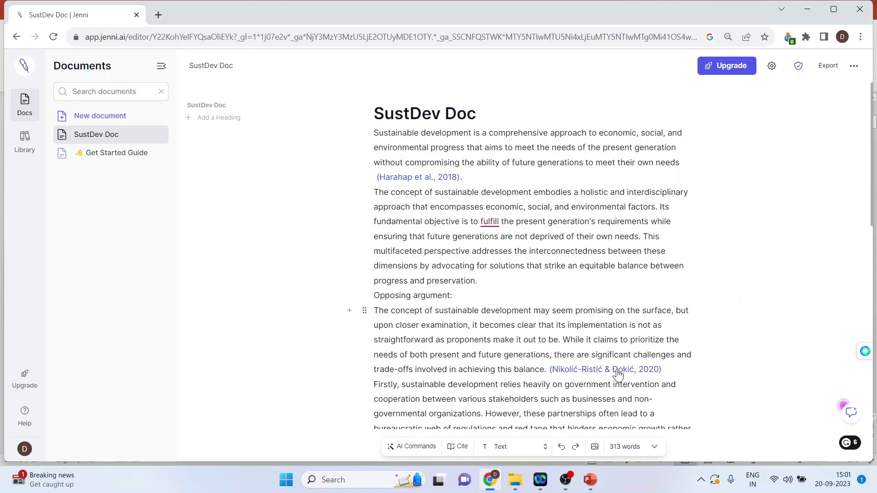
scroll(700, 327, down, 10)
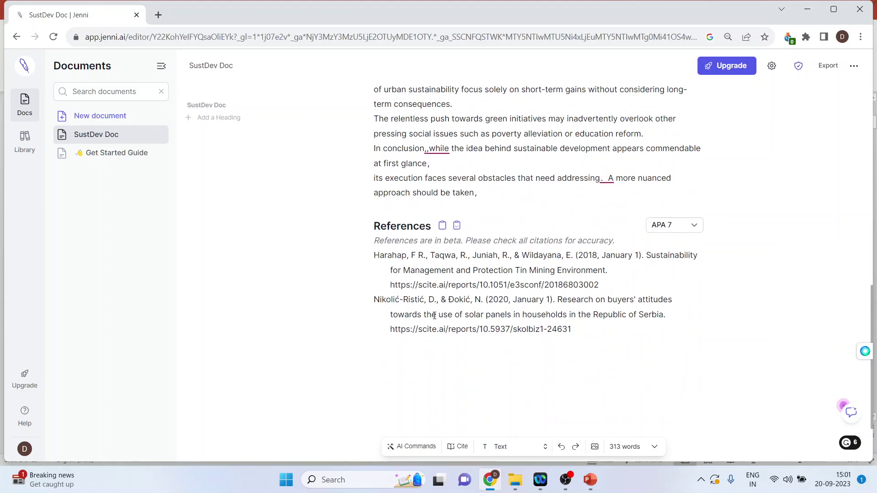
- Ask AskJenni for an analysis of the document and copy its reply
key(ctrl+plus)
key(ctrl+minus)
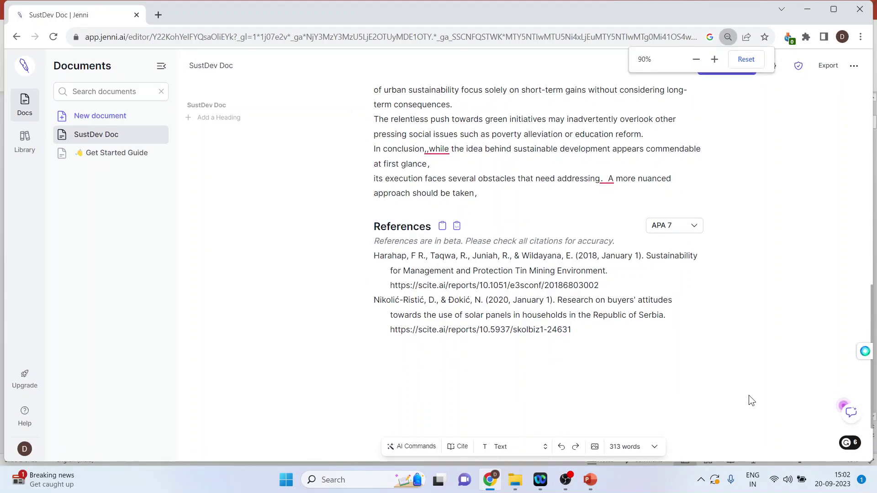
click(850, 413)
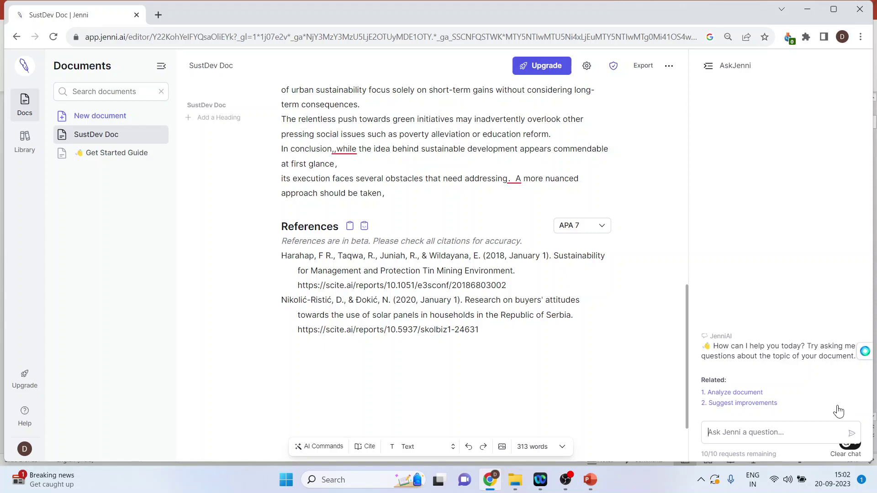
click(751, 394)
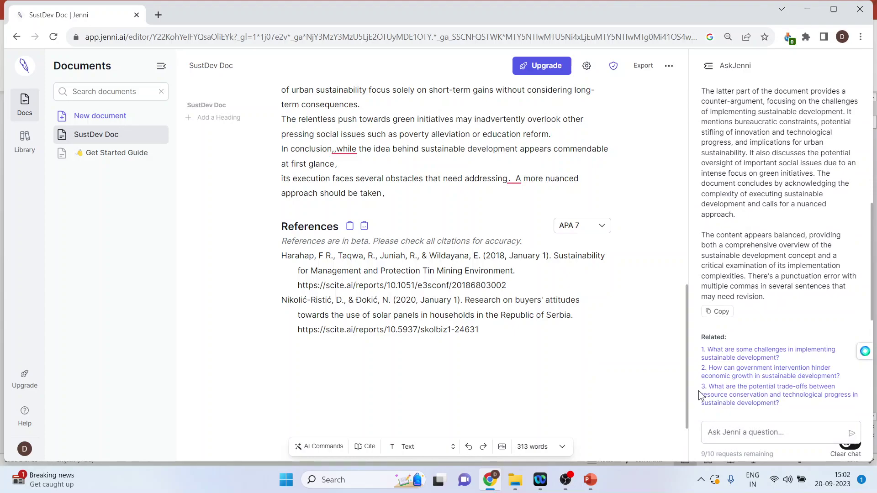
click(715, 314)
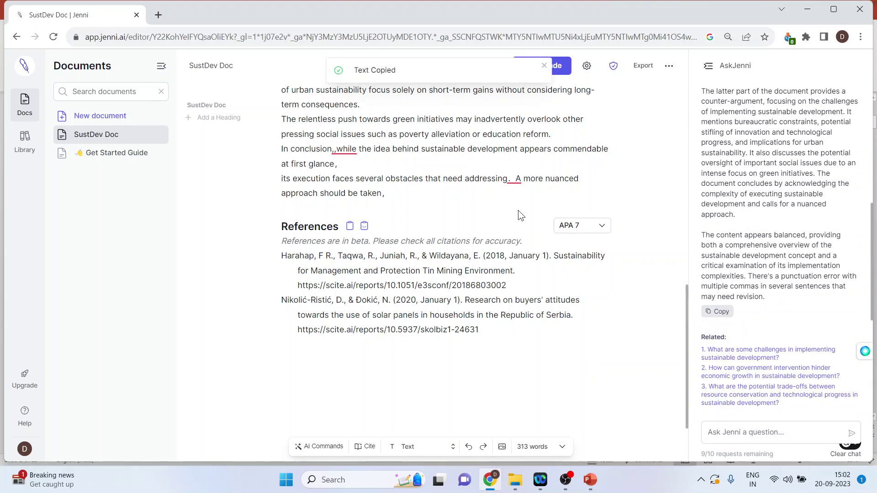
- Paste the analysis as a new paragraph after the conclusion, above References
scroll(518, 210, up, 8)
scroll(518, 210, down, 7)
scroll(518, 217, down, 2)
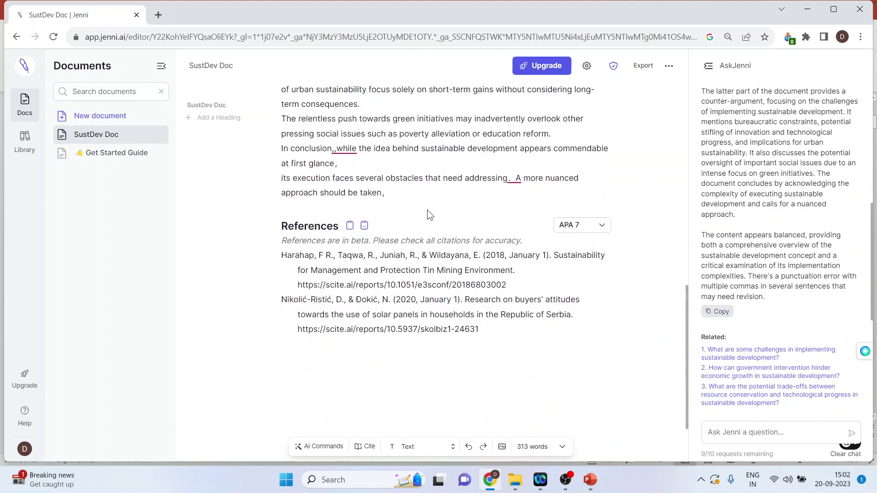
click(408, 200)
key(Return)
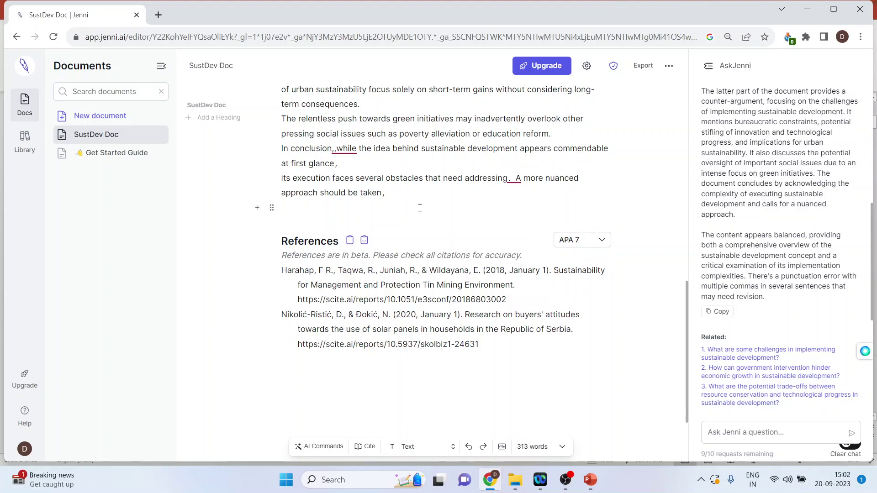
key(ctrl+v)
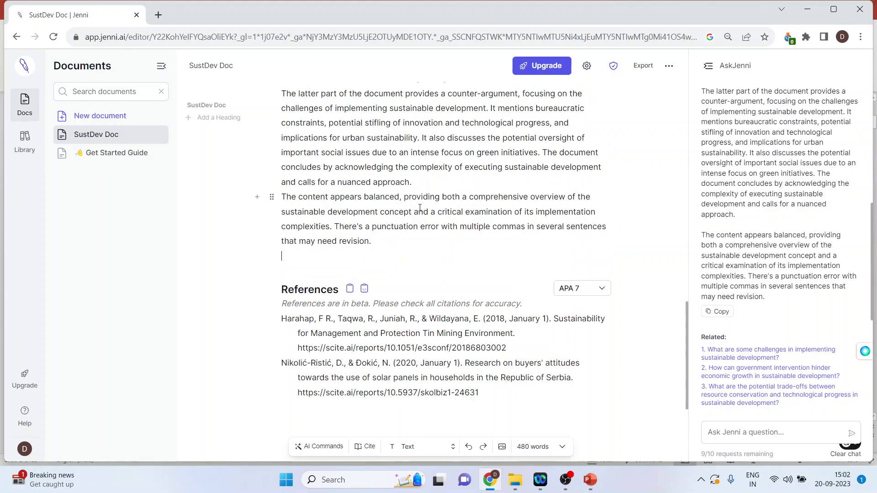
- Ask AskJenni to 'create section heading of the article and write accordingly with' references
scroll(420, 208, up, 15)
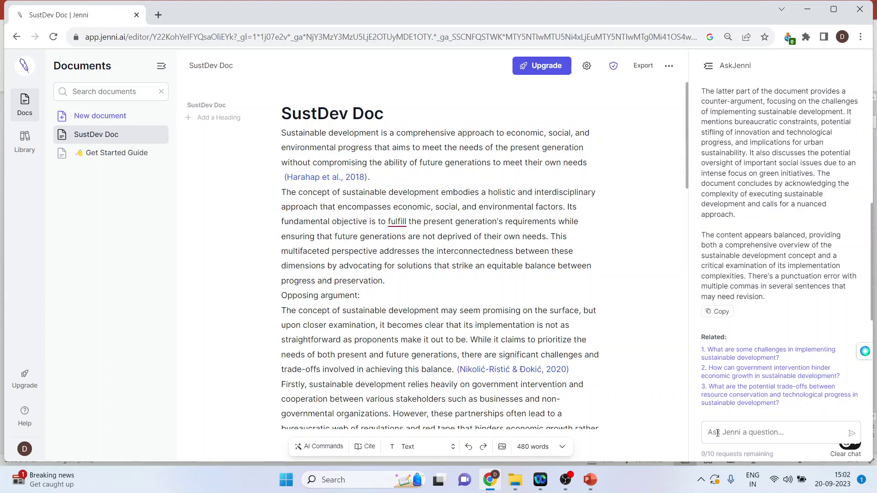
key(ctrl+minus)
text(create section)
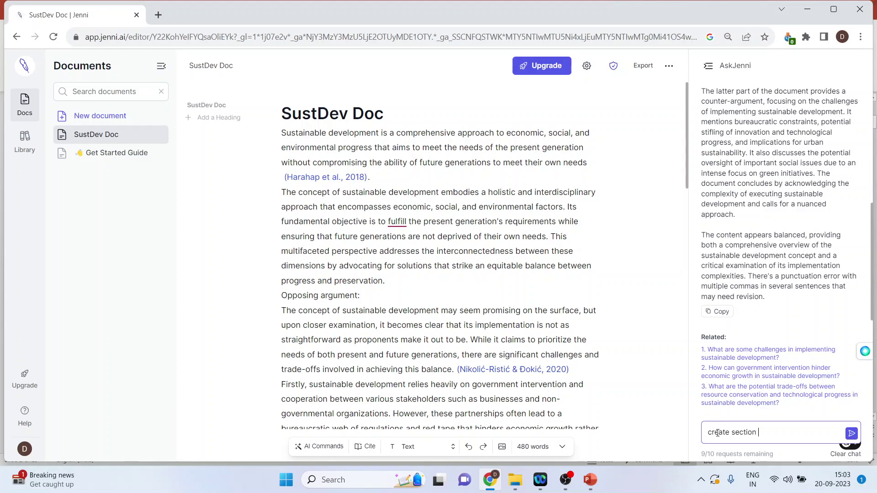
text( heading of the article and write ac)
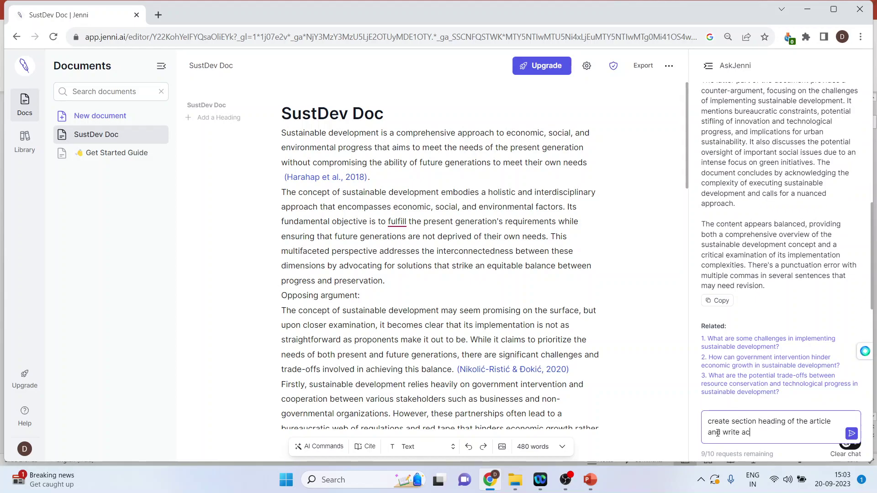
text(cordingly with references)
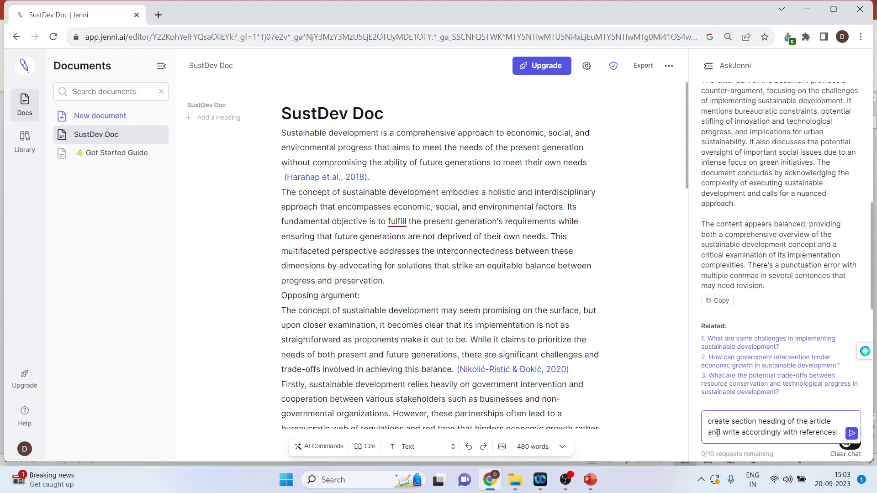
key(Return)
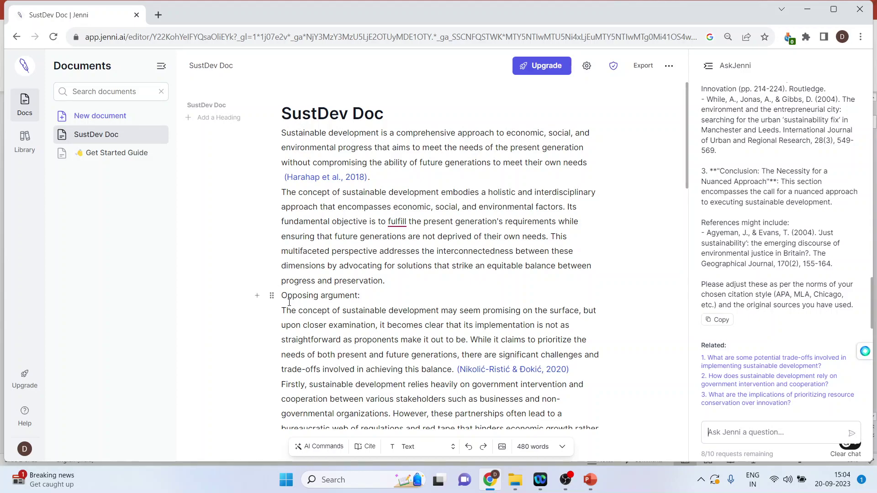
- Format the 'Opposing argument:' line as Heading 1
drag(282, 296, 365, 311)
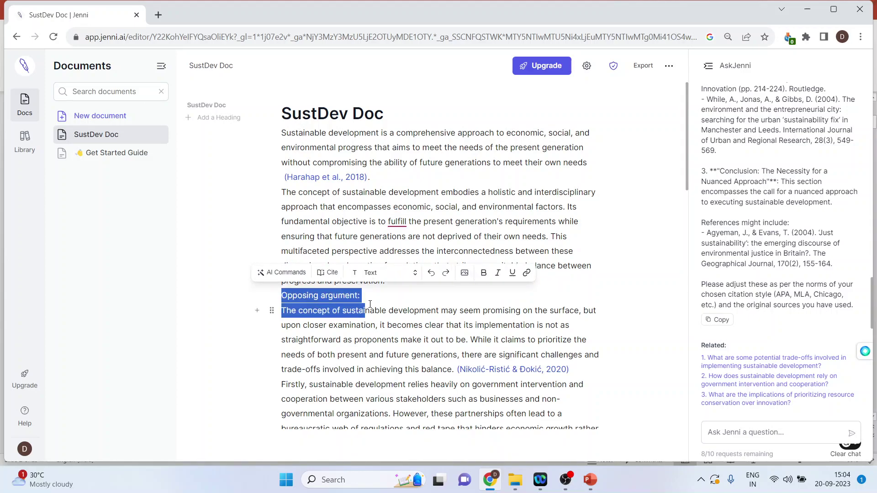
click(415, 275)
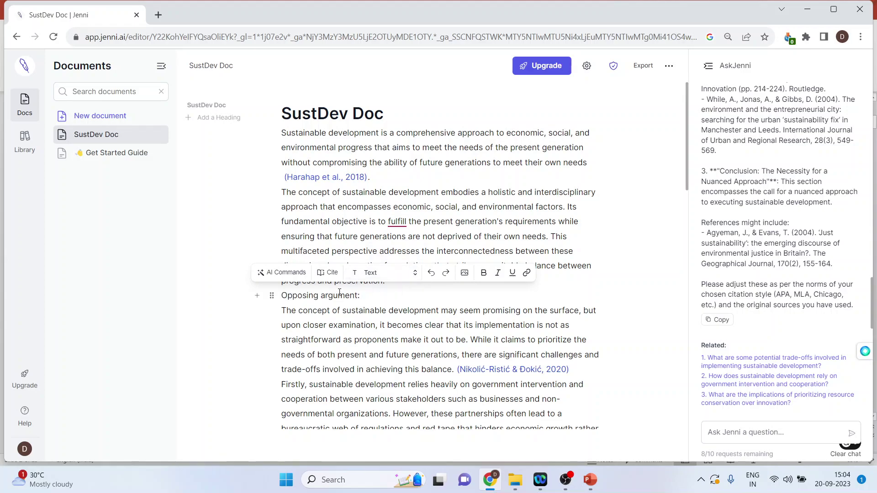
drag(281, 296, 361, 296)
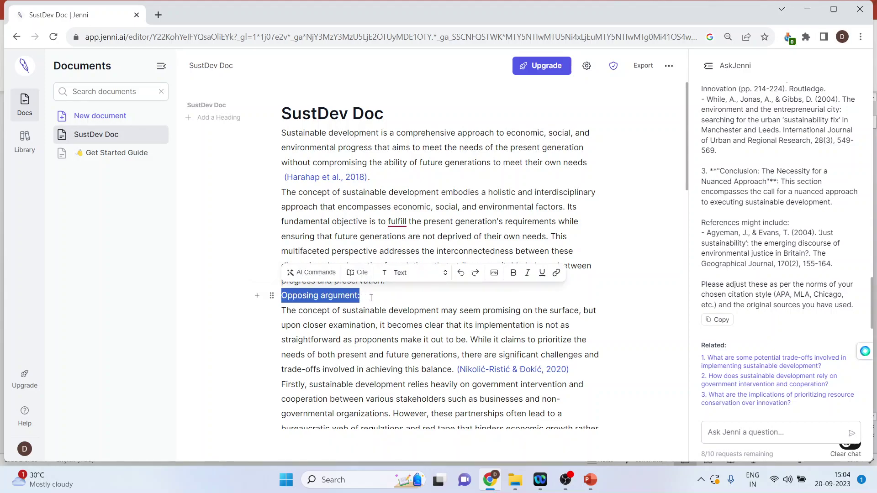
click(425, 276)
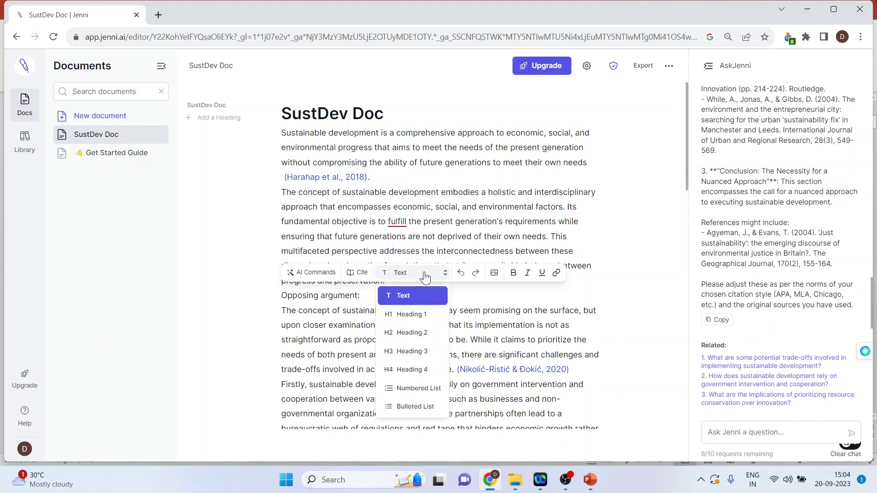
click(421, 315)
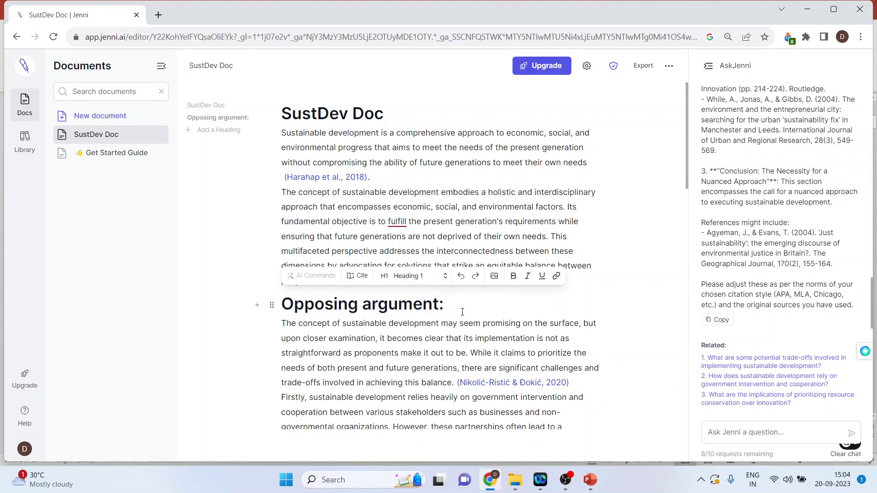
click(728, 36)
- Set the Chrome page zoom from 90% to 100%
click(861, 37)
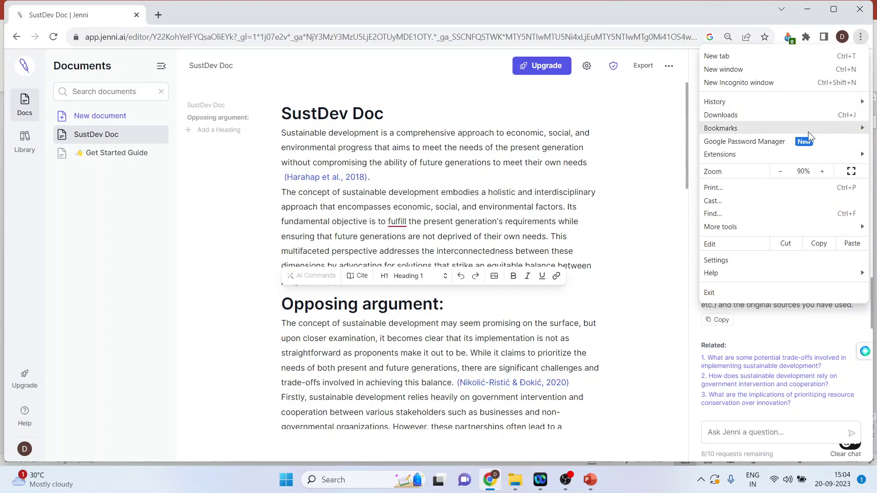
click(825, 172)
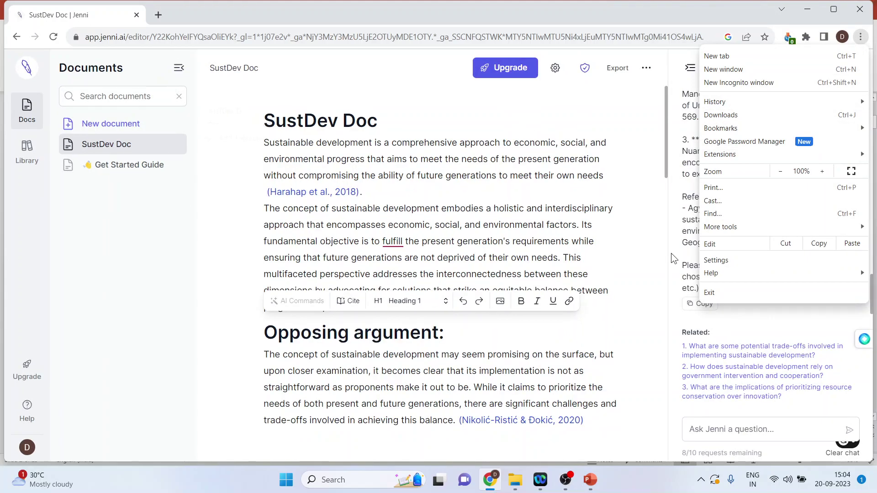
click(610, 319)
scroll(517, 345, down, 3)
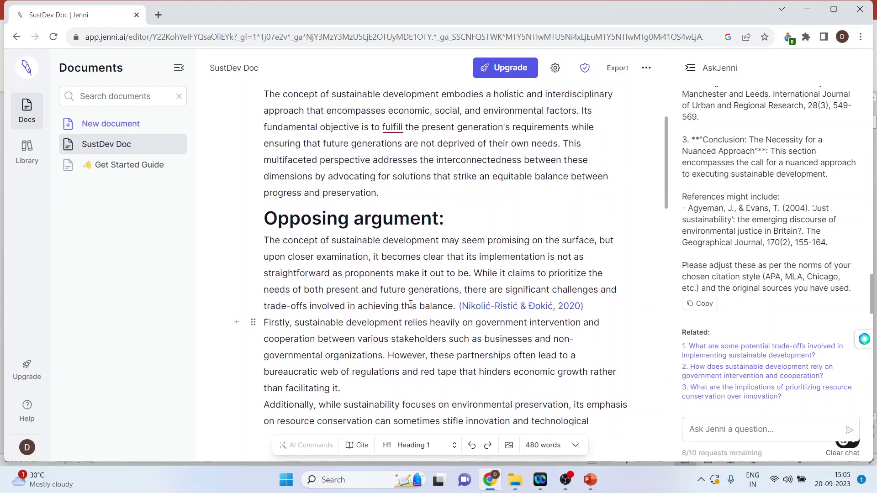
- Insert a wind-turbine stock photo found by searching 'sustainable development' below the opposing argument
drag(331, 243, 439, 246)
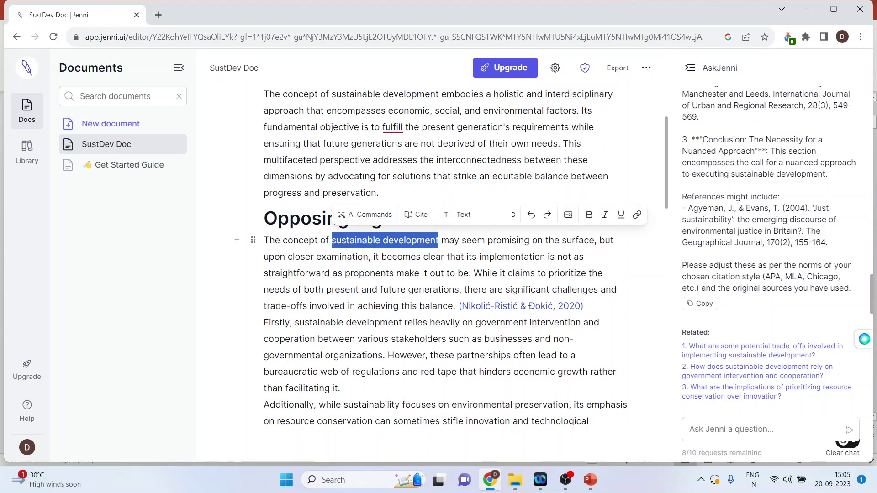
click(568, 215)
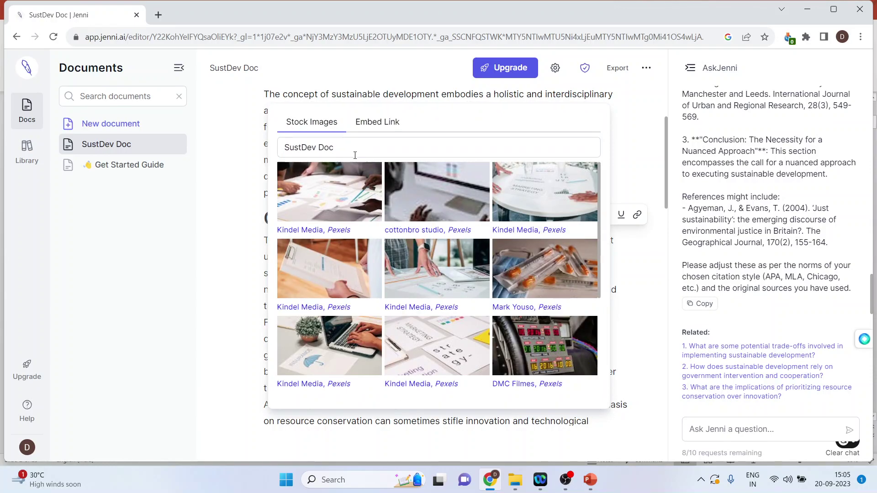
click(358, 153)
key(BackSpace)
key(BackSpace)
key(BackSpace)
key(BackSpace)
key(BackSpace)
key(BackSpace)
text(ainable development)
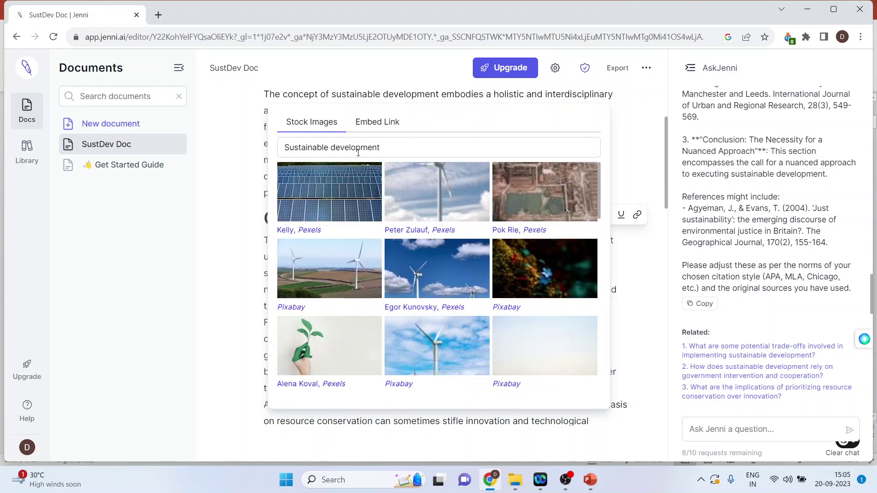
click(429, 280)
- Scroll down to check the inserted image, then switch to PowerPoint
scroll(591, 322, down, 3)
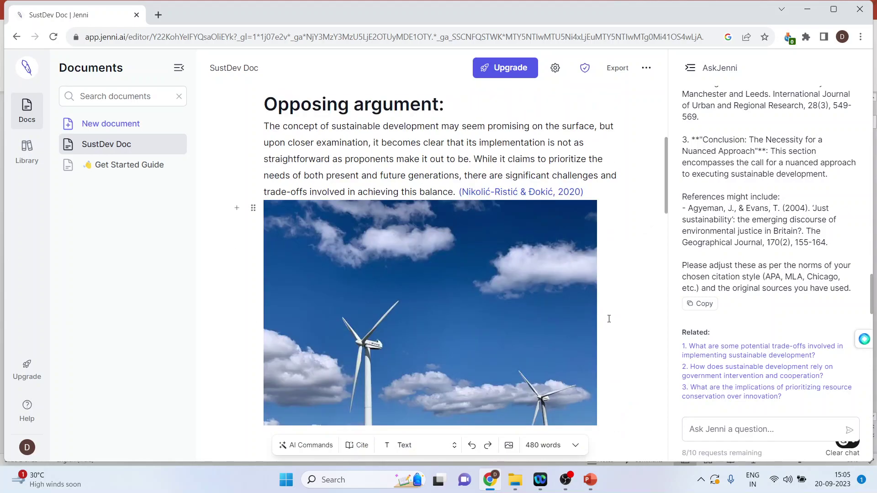
scroll(610, 351, down, 1)
click(589, 480)
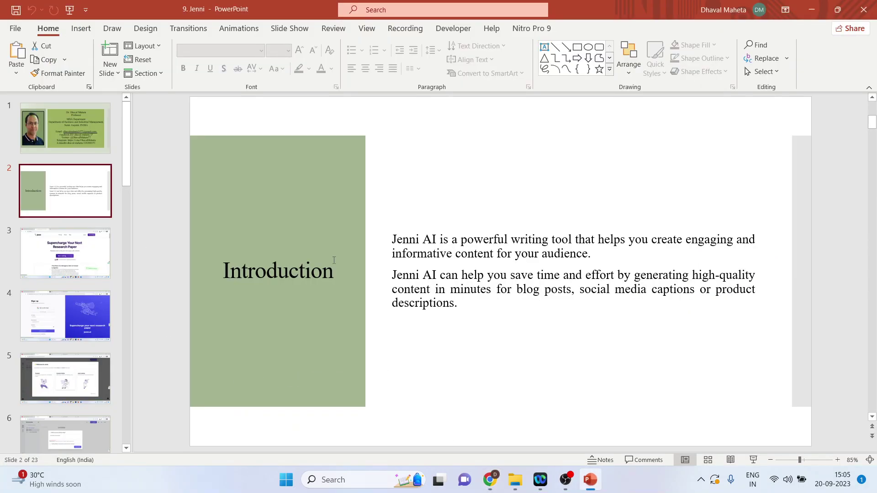
- Jump to slide 23 of 23, the presenter's profile and contact details slide
key(End)
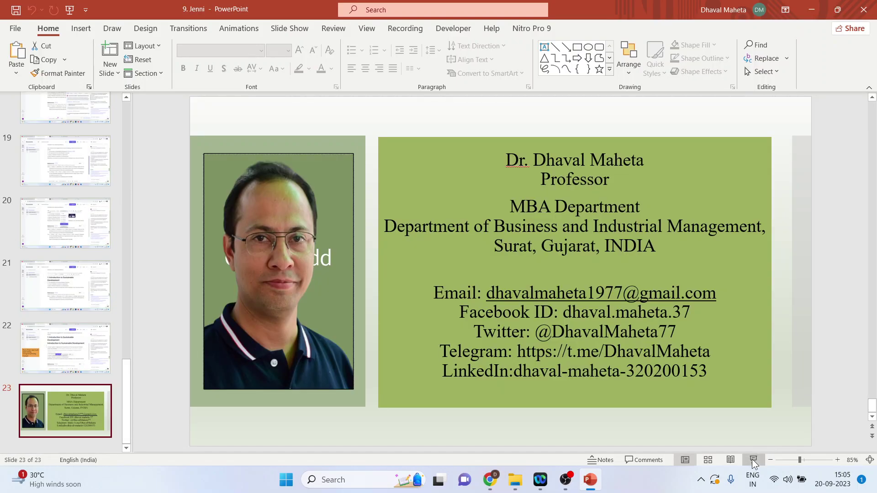